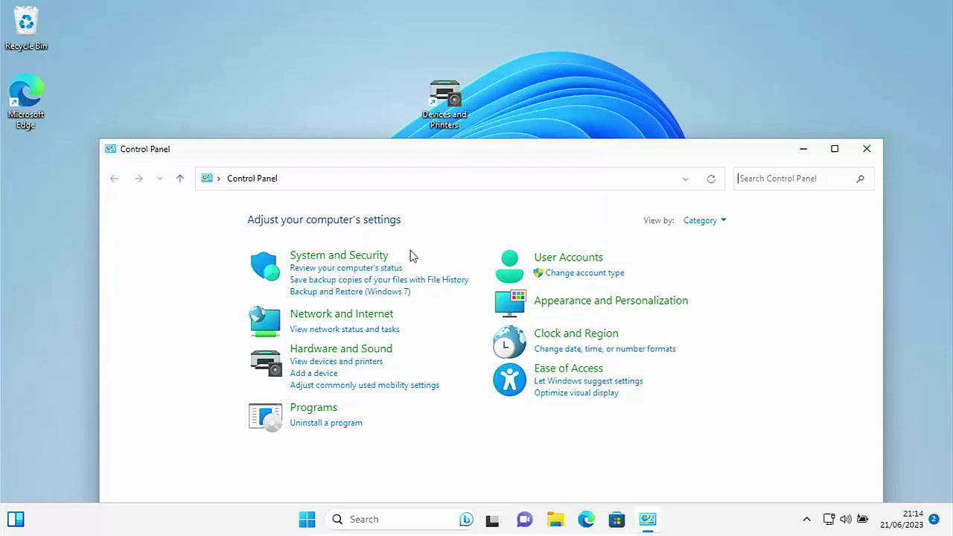
Look over the devices settings, then open the old Devices and Printers desktop shortcut
left_click(343, 364)
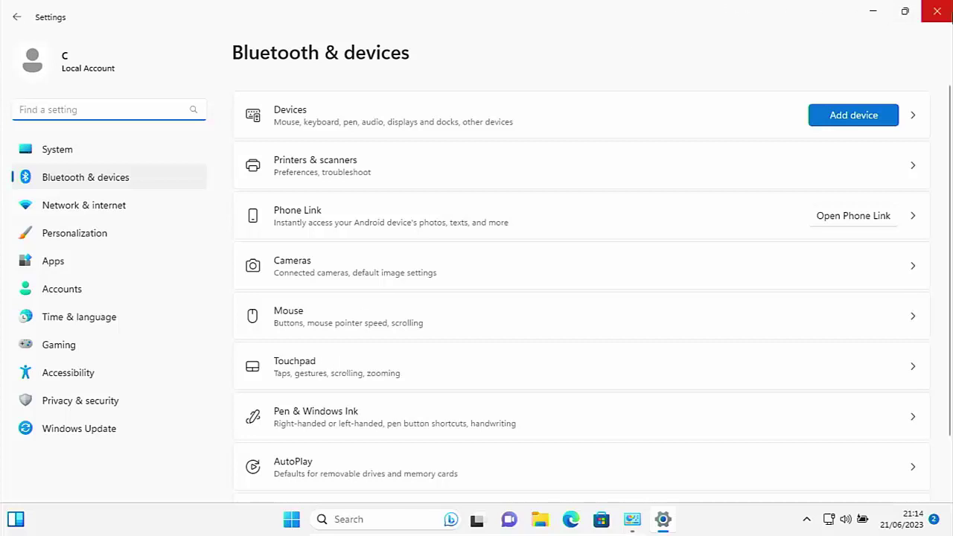
left_click(936, 11)
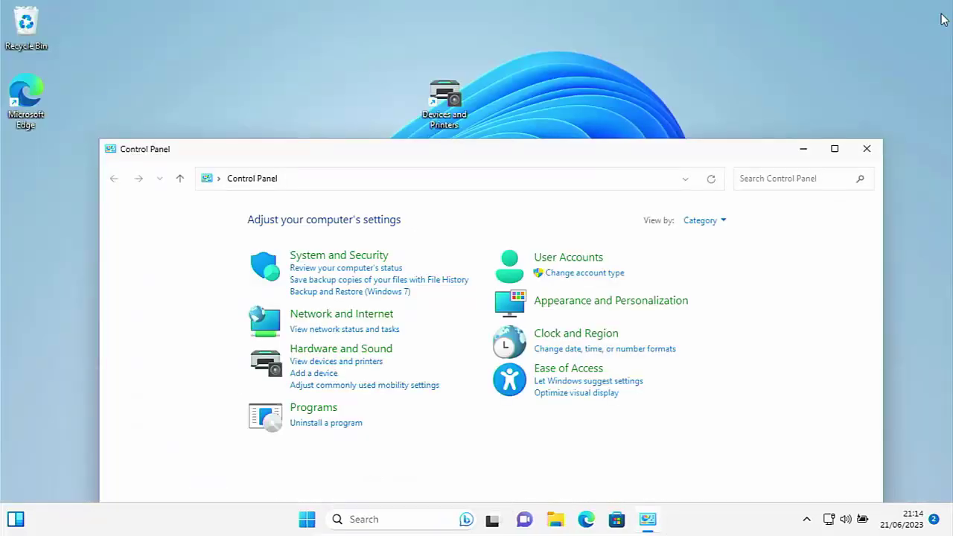
left_click(433, 108)
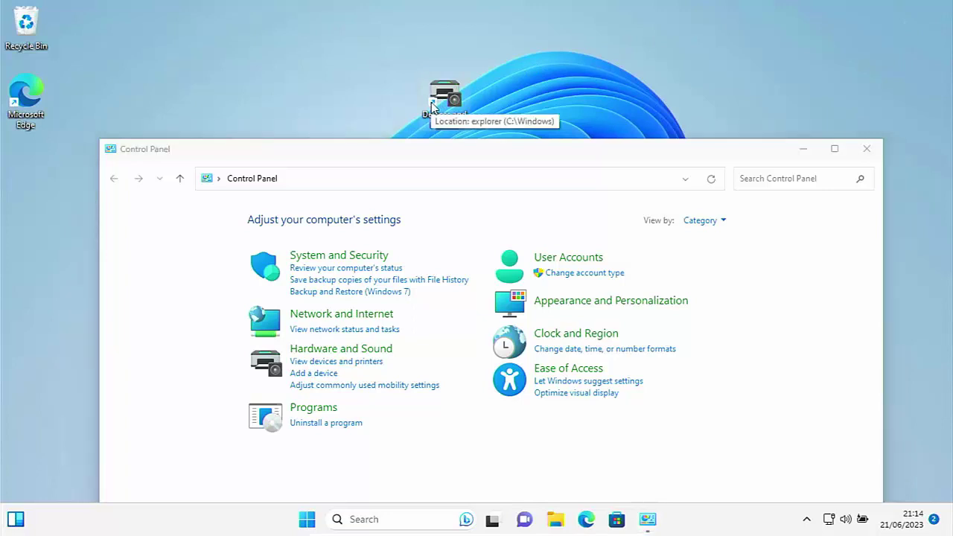
double_click(432, 108)
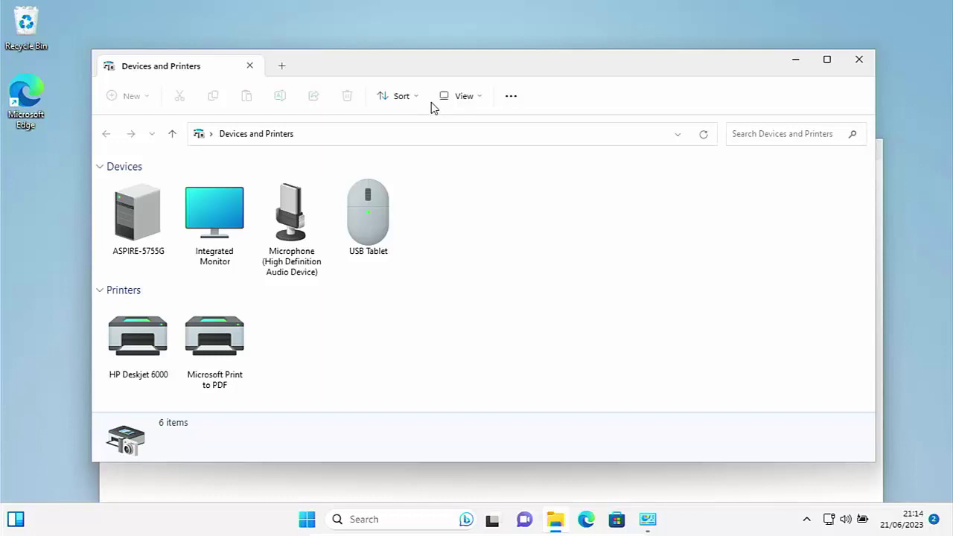
Close the classic window and view Printers & scanners, listing HP Deskjet 6000 and Microsoft Print to PDF
left_click(860, 60)
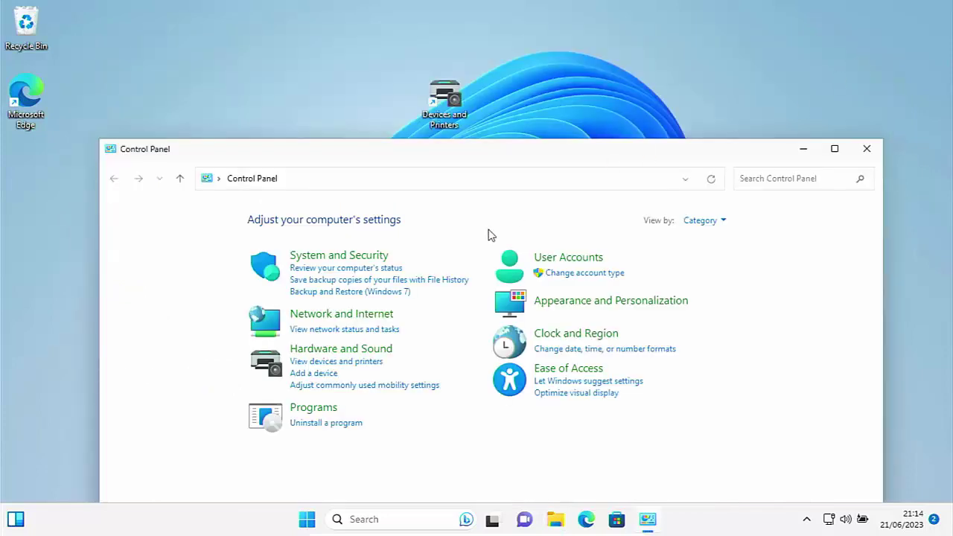
left_click(347, 363)
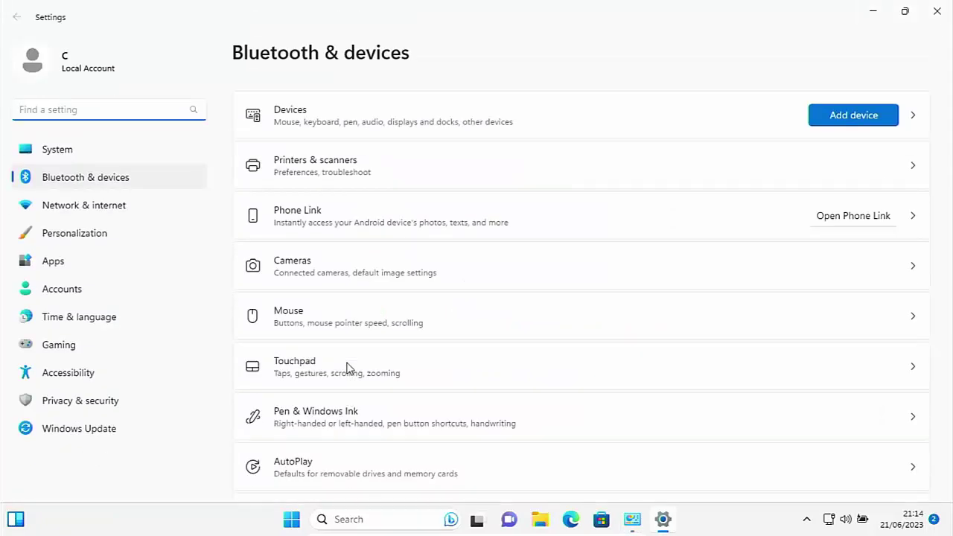
left_click(355, 175)
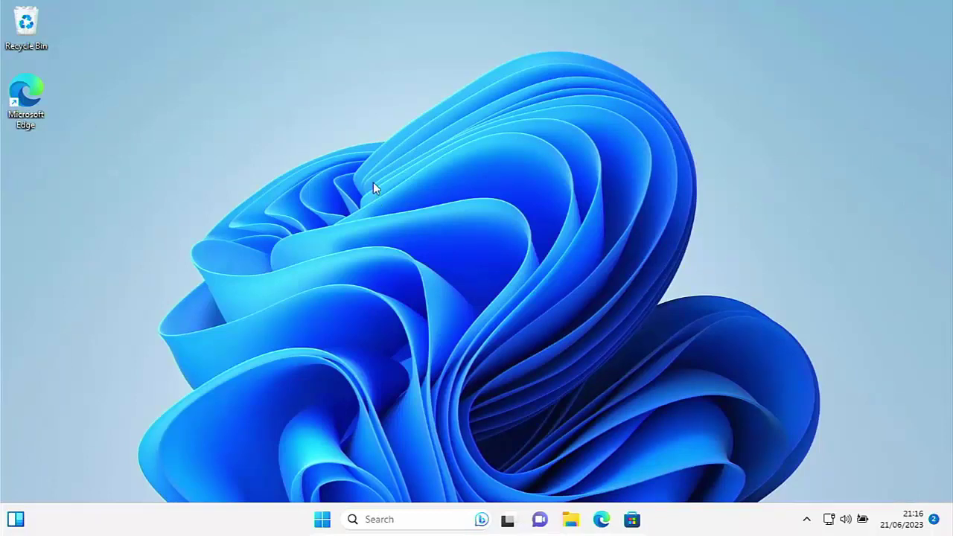
Create a new shortcut from the desktop's New > Shortcut menu
right_click(215, 85)
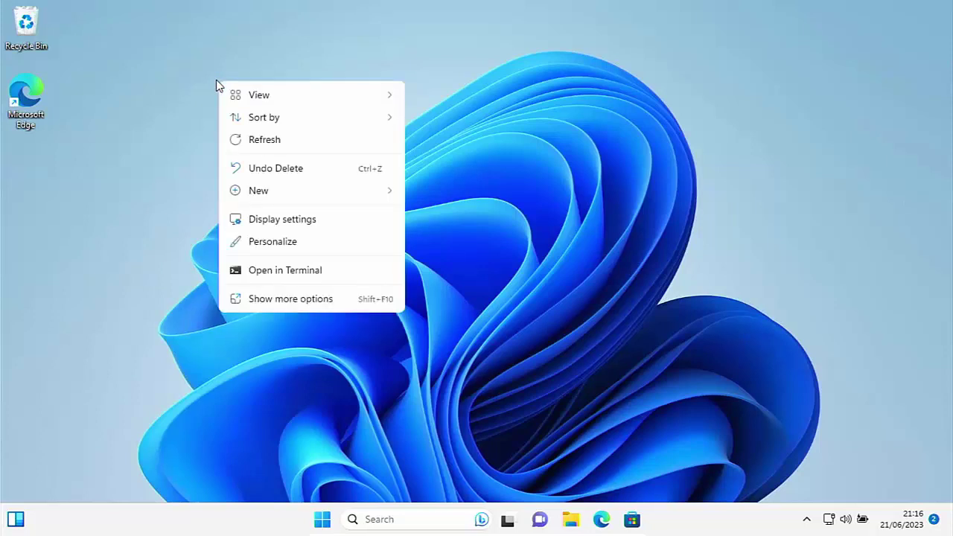
mouse_move(277, 196)
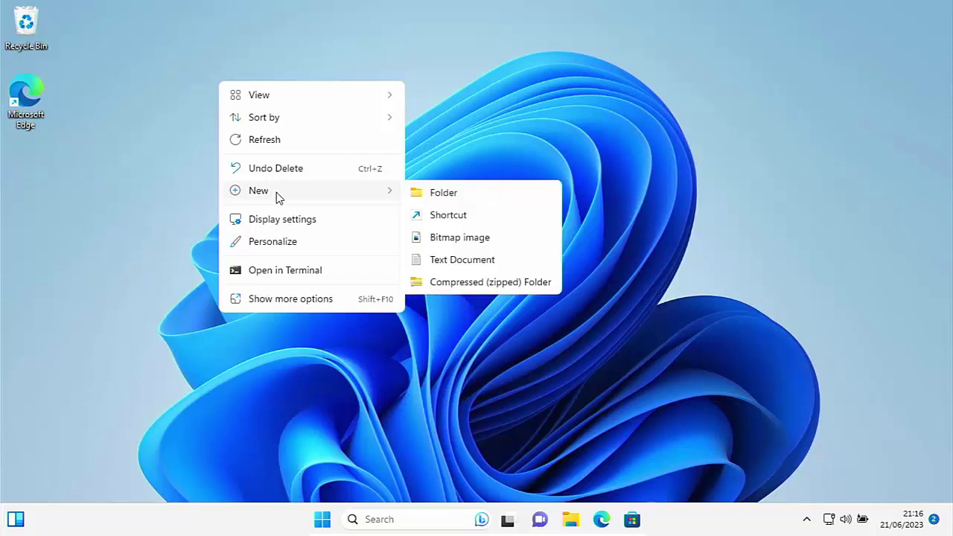
left_click(475, 218)
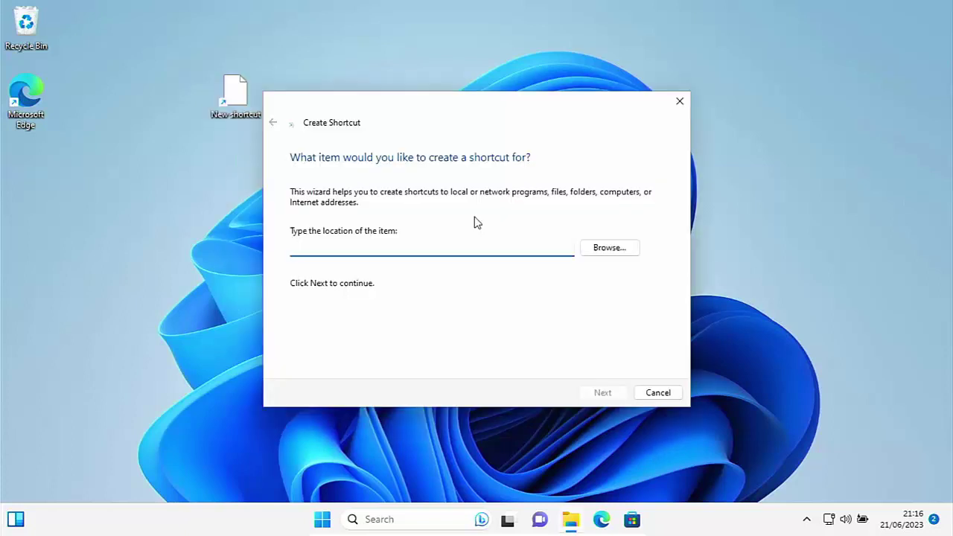
Paste explorer.exe shell:::{A8A91A66-3A7D-4424-8D24-04E180695C7A} as the item location
type("explorer.exe shell:::{A8A91A66-3A7D-4424-8D24-04E180695C7A}")
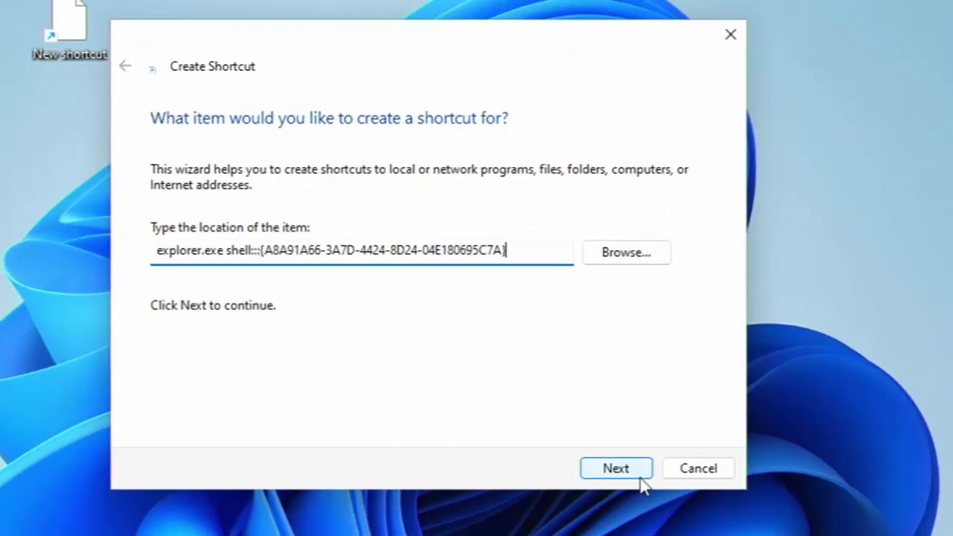
Name the shortcut 'Devices and Printers' and finish the wizard
left_click(637, 477)
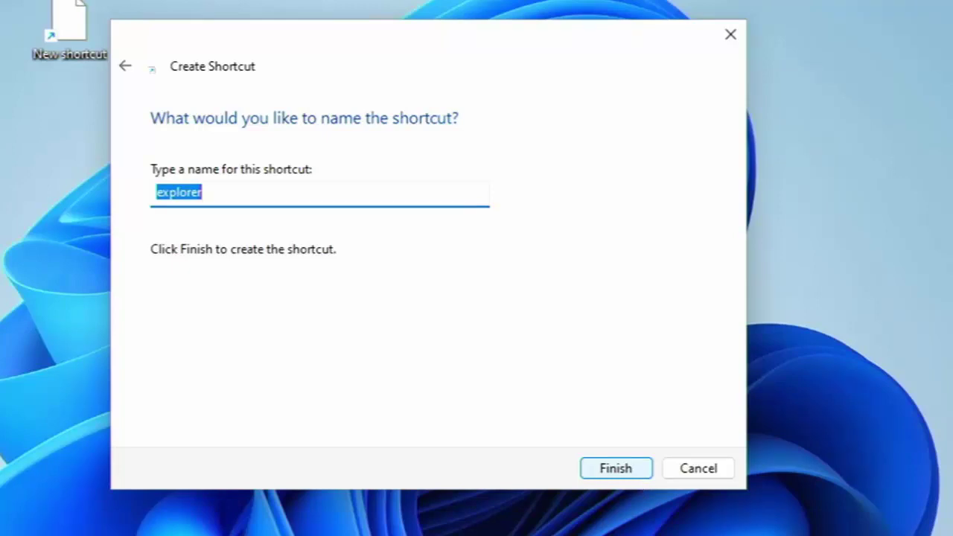
type("Devices and Printers")
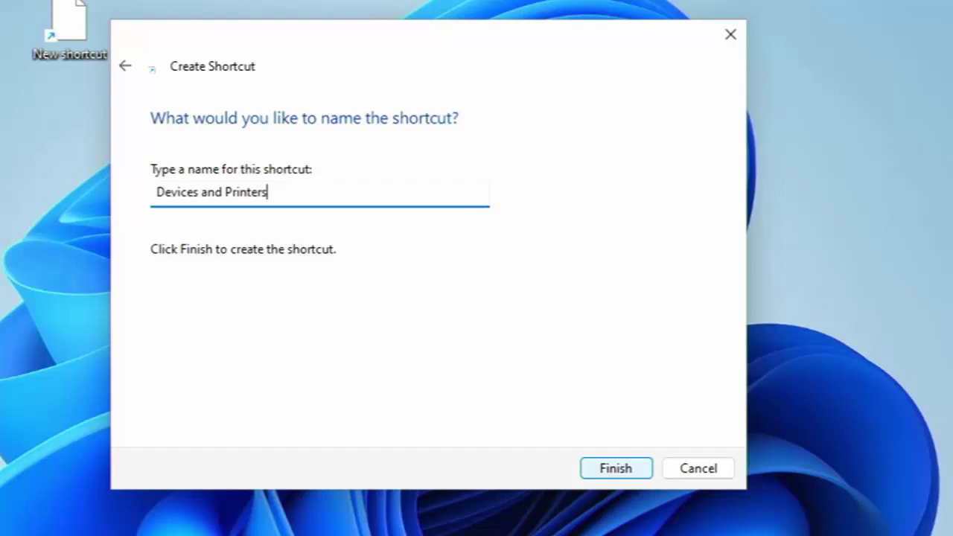
left_click(617, 478)
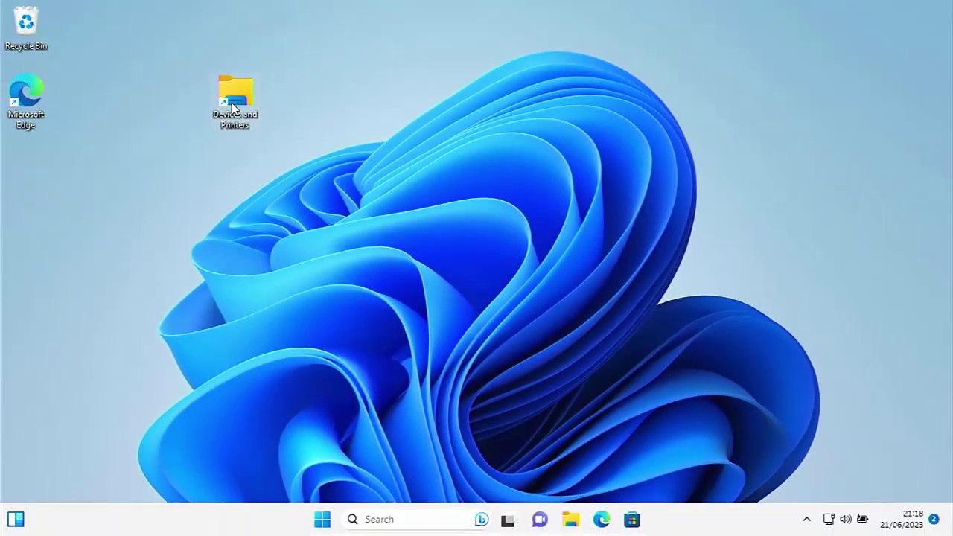
Open the new shortcut to the classic Devices and Printers window, try Add devices and printers, then cancel
double_click(232, 102)
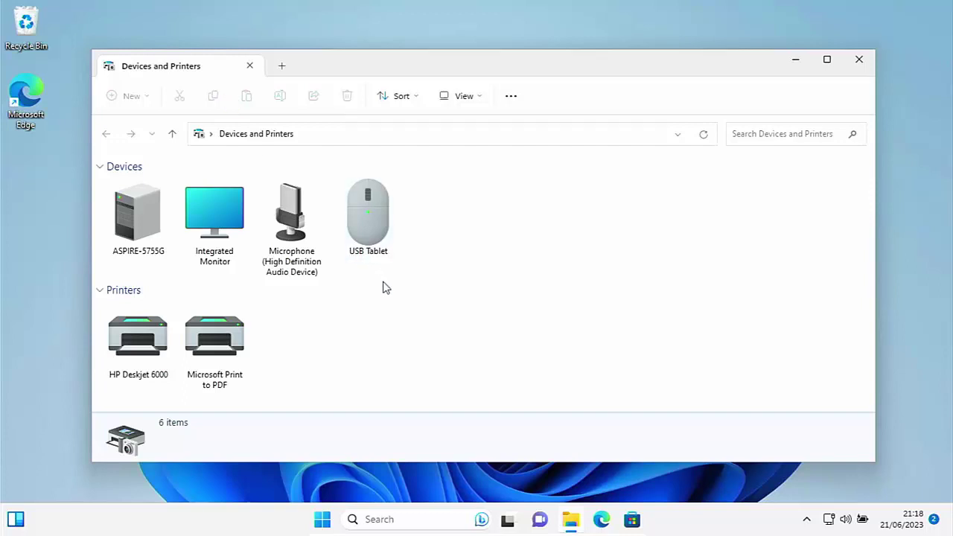
right_click(417, 328)
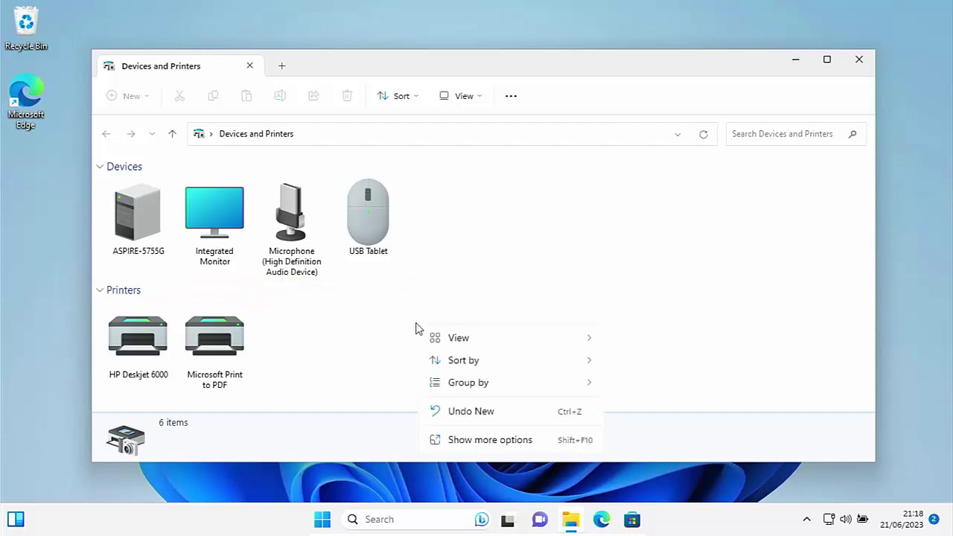
left_click(498, 440)
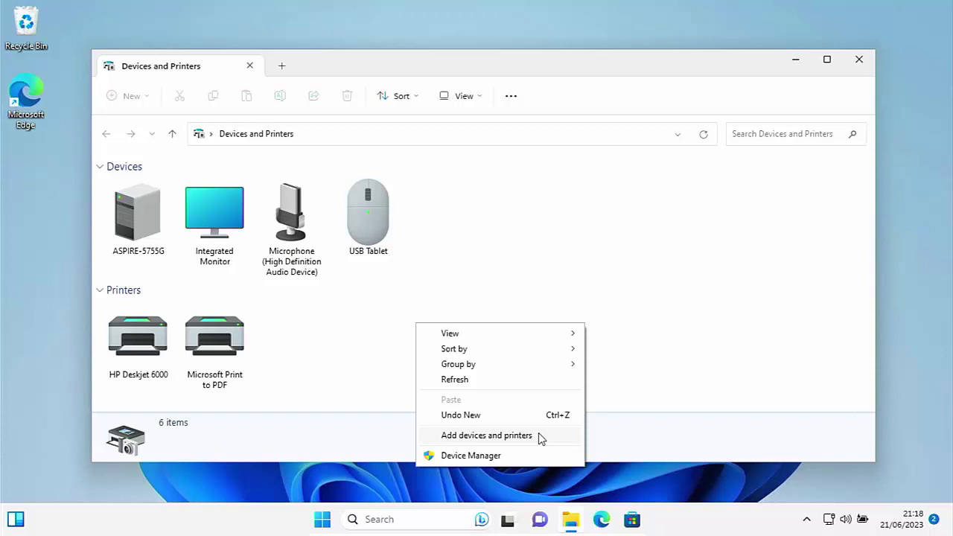
left_click(521, 436)
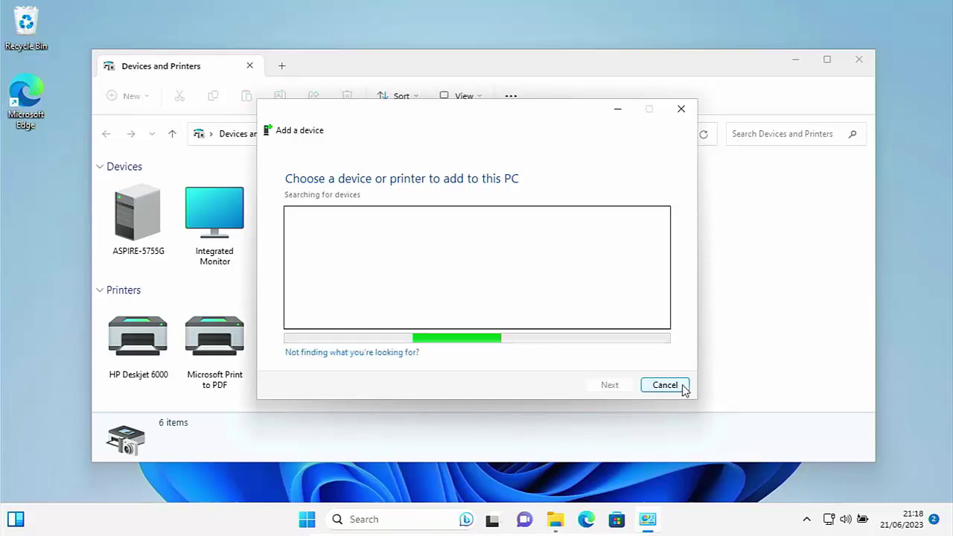
left_click(665, 384)
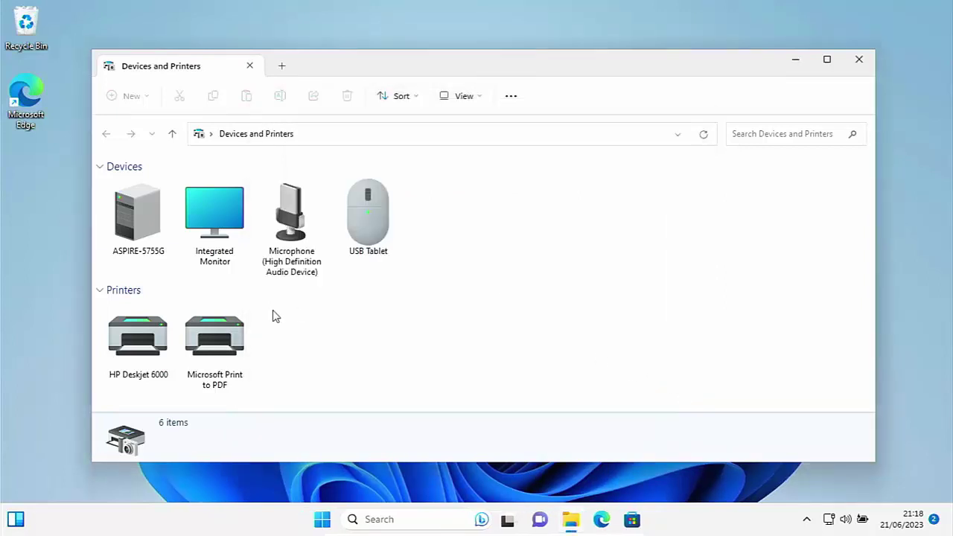
Show the HP Deskjet 6000 printer's context menu with preferences, properties and troubleshooting
right_click(155, 333)
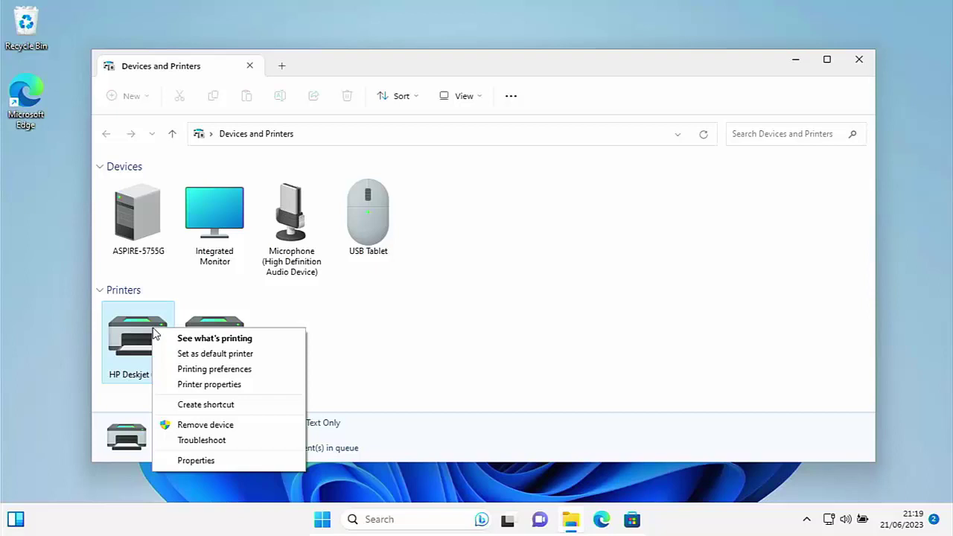
Review the HP Deskjet 6000 printer settings page, then return to Printers & scanners
left_click(160, 337)
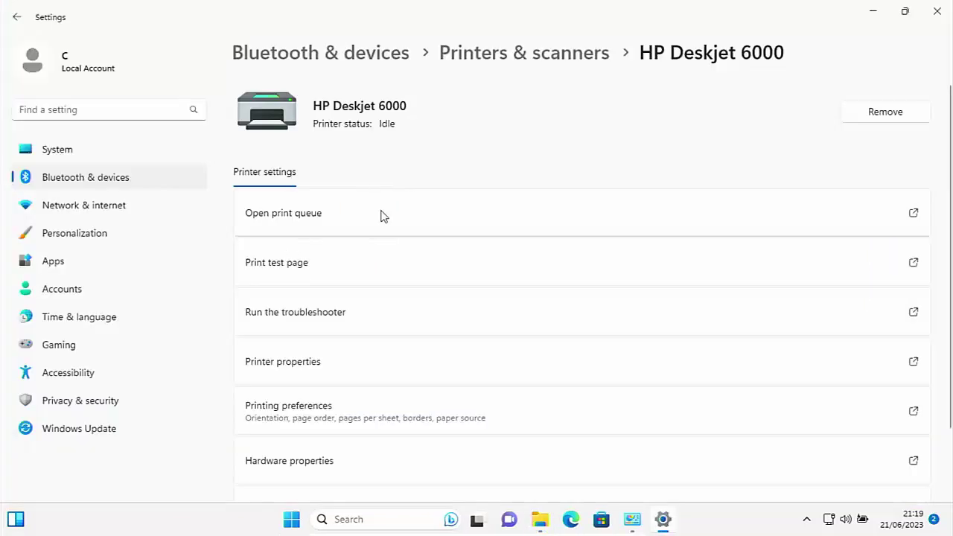
scroll(391, 285, "down", 2)
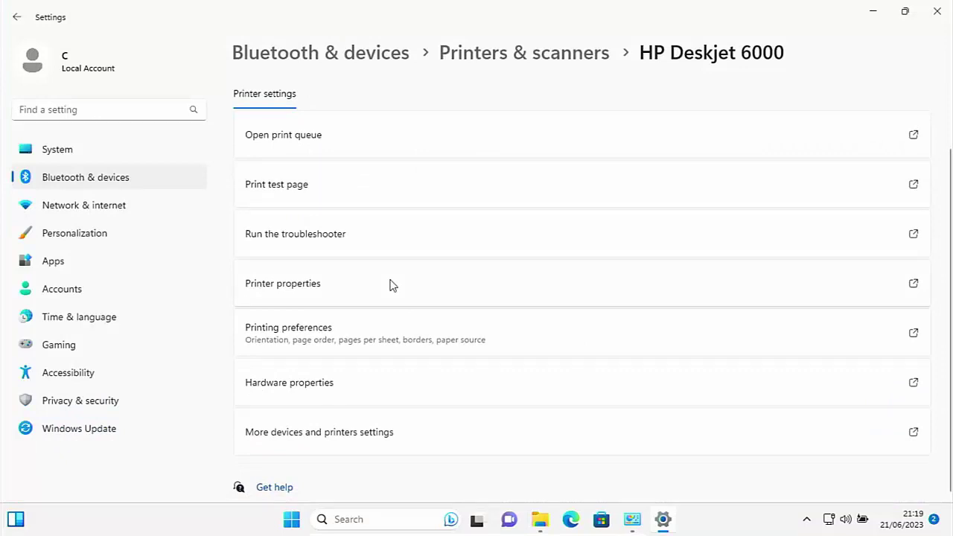
scroll(390, 286, "up", 2)
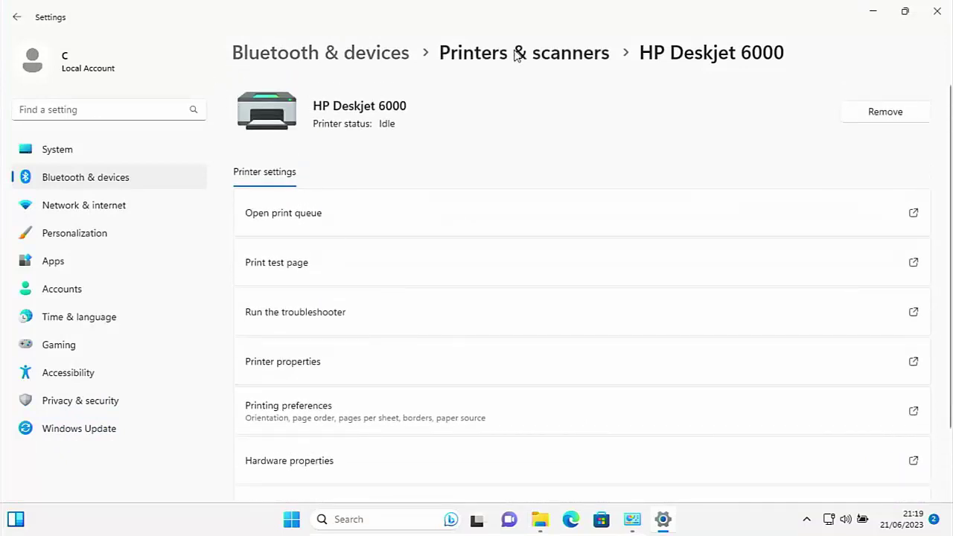
left_click(485, 54)
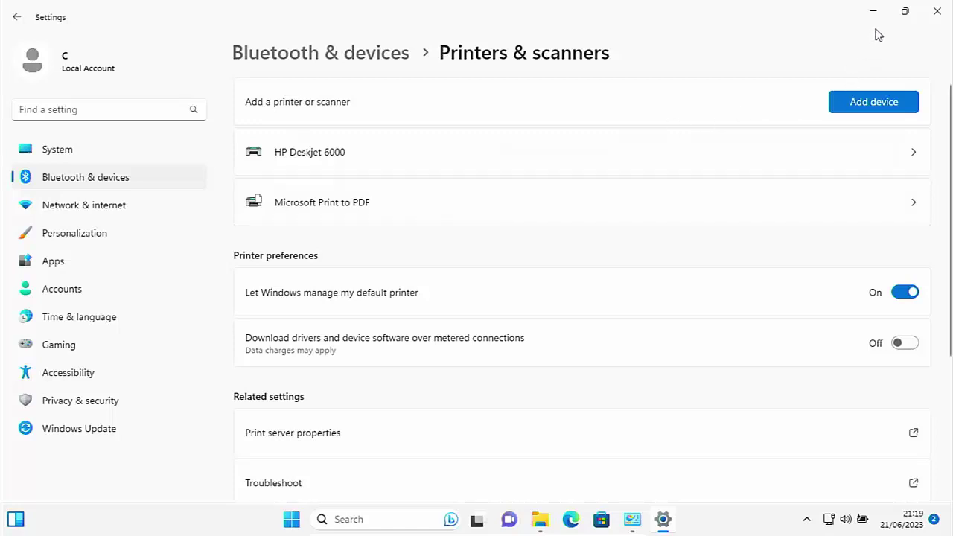
Close Settings, Control Panel and Devices and Printers, then open the new shortcut's Properties
left_click(936, 12)
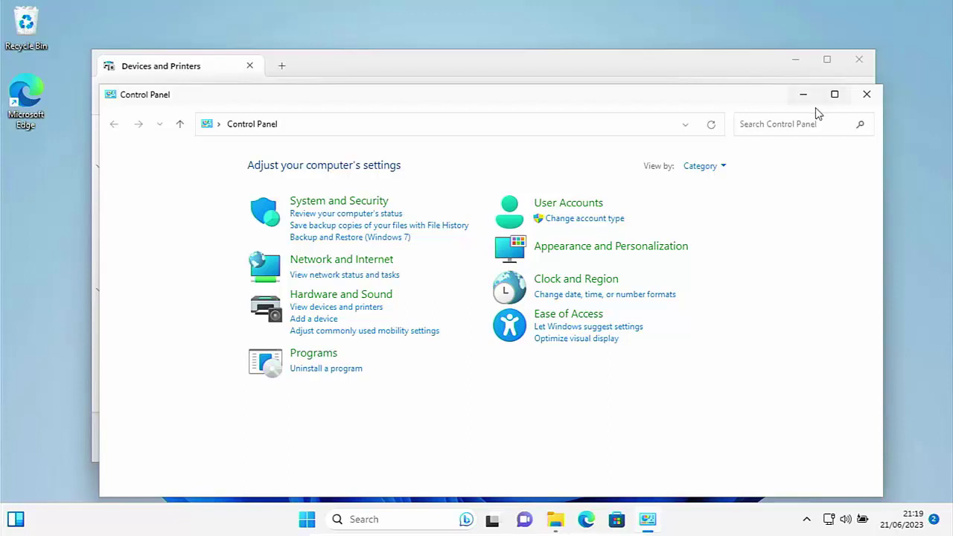
left_click(866, 101)
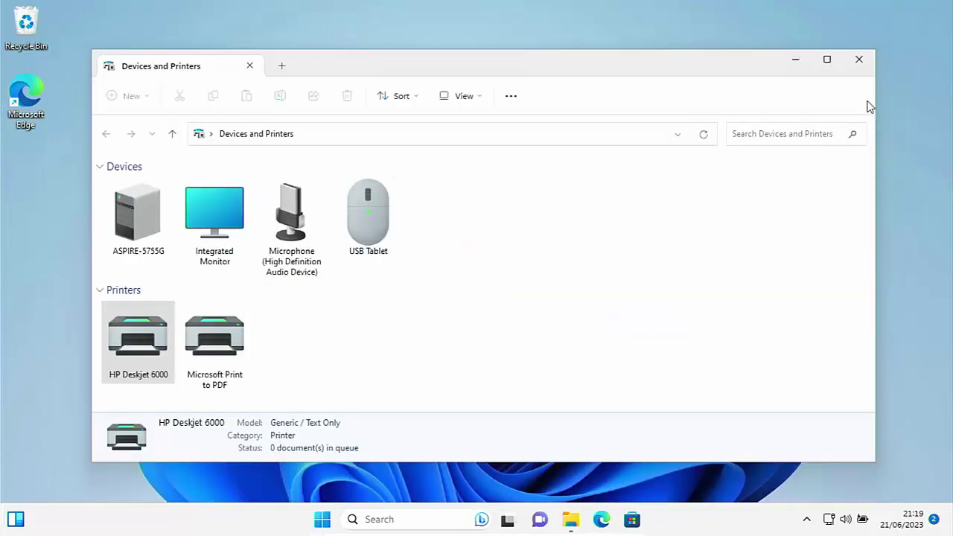
left_click(859, 60)
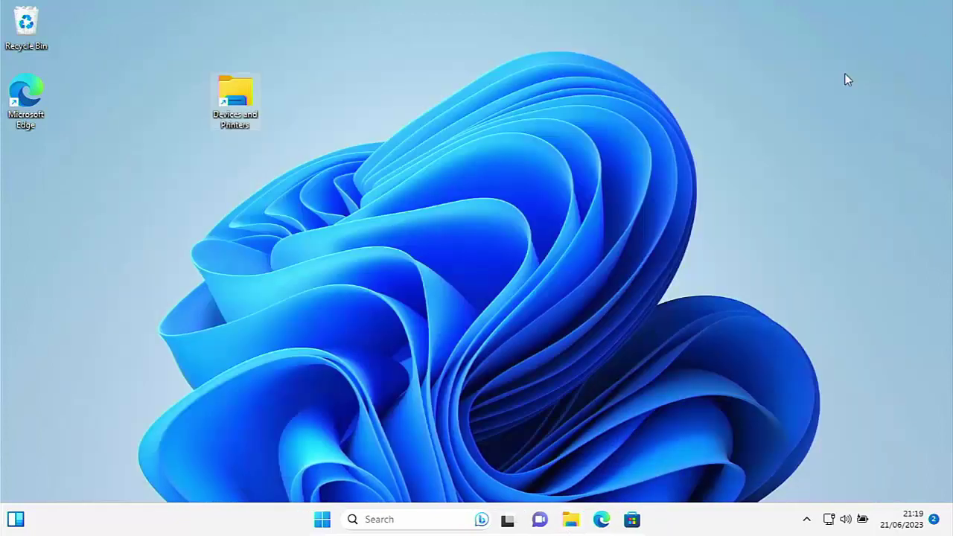
right_click(236, 90)
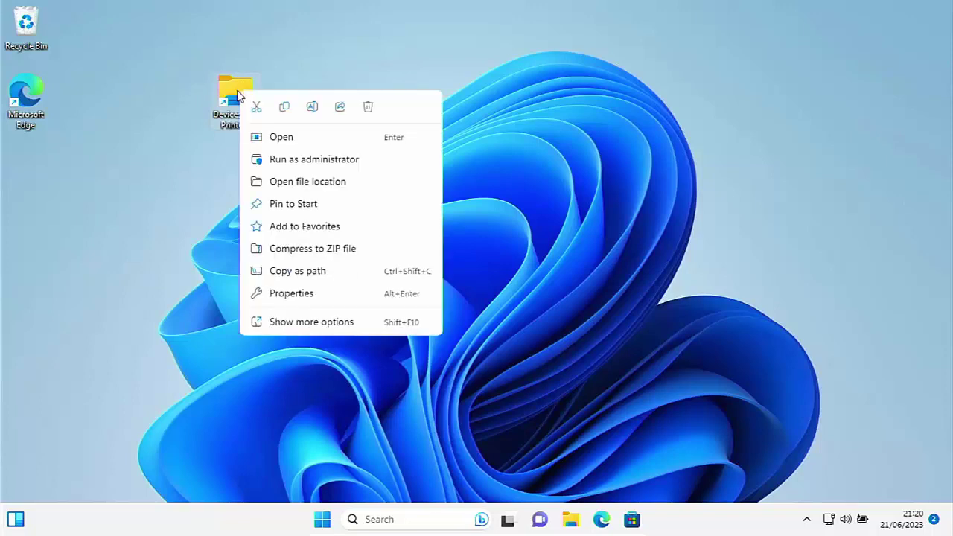
left_click(297, 302)
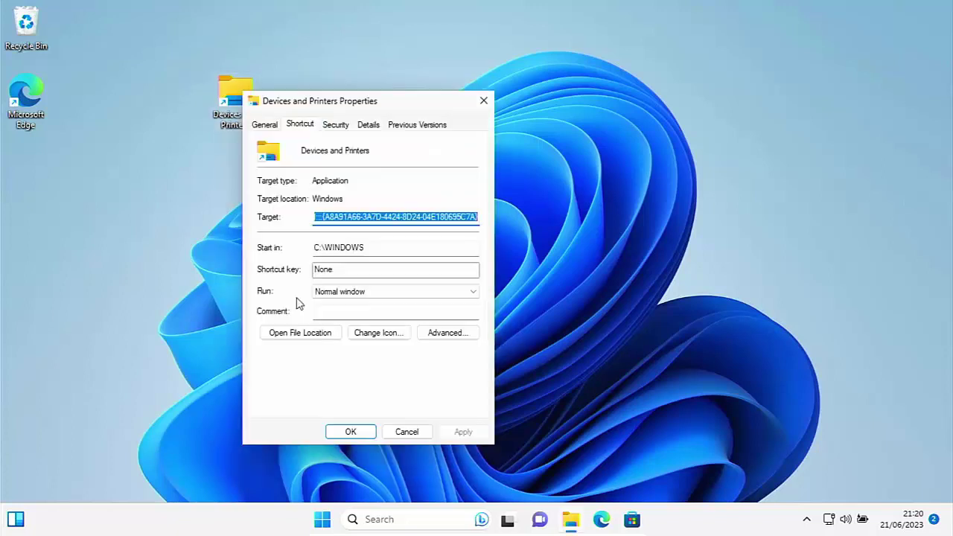
Open Change Icon for the shortcut, showing icons from C:\Windows\explorer.exe
left_click(362, 335)
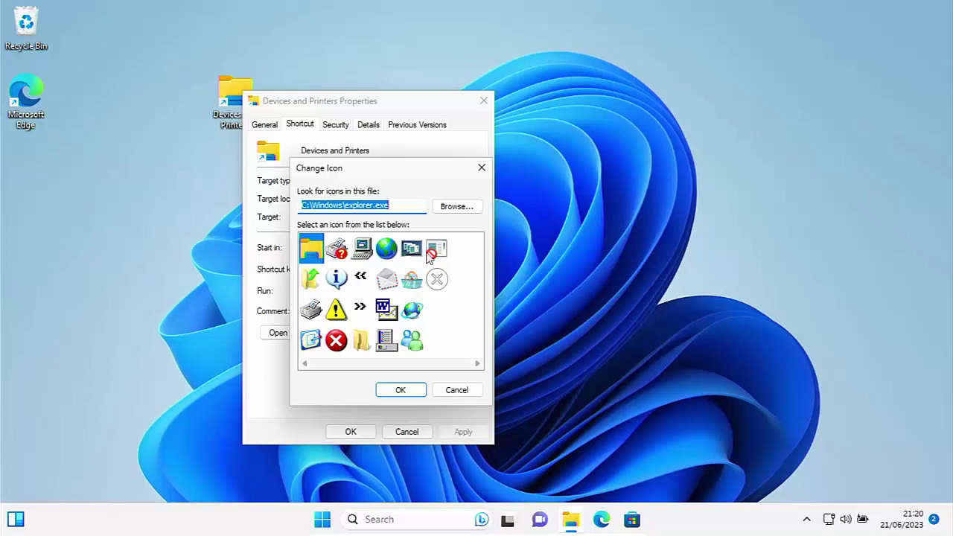
Browse for a different icon file and open the Windows\System32 folder
left_click(462, 212)
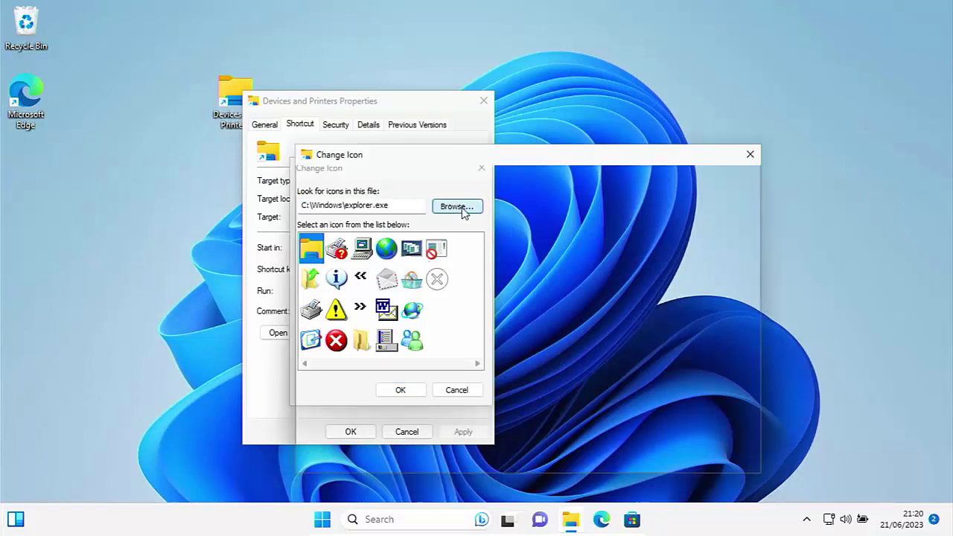
scroll(488, 282, "down", 15)
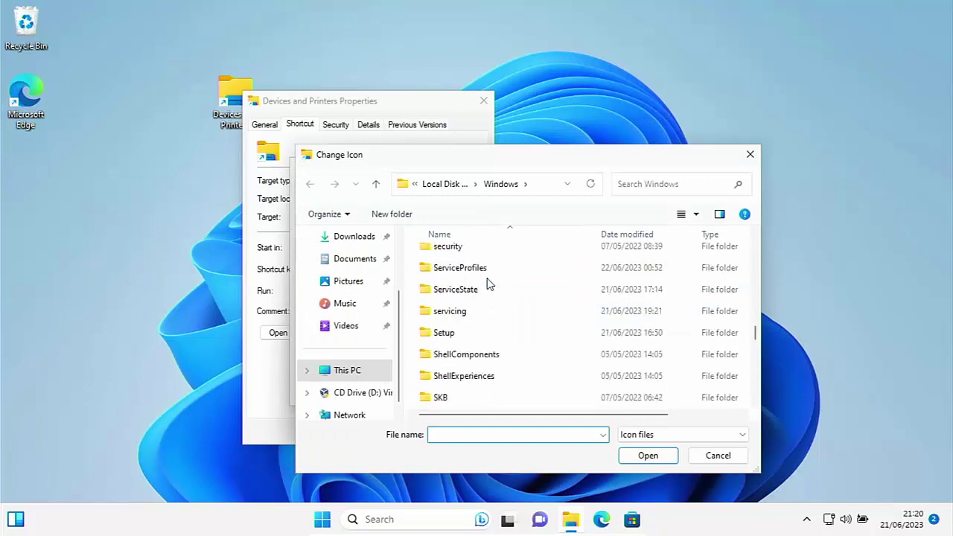
scroll(489, 284, "down", 3)
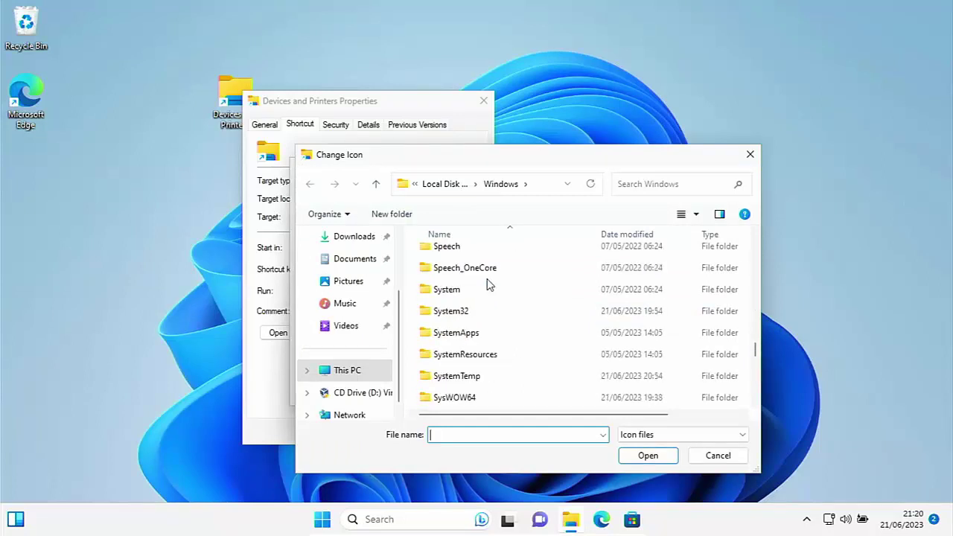
double_click(461, 312)
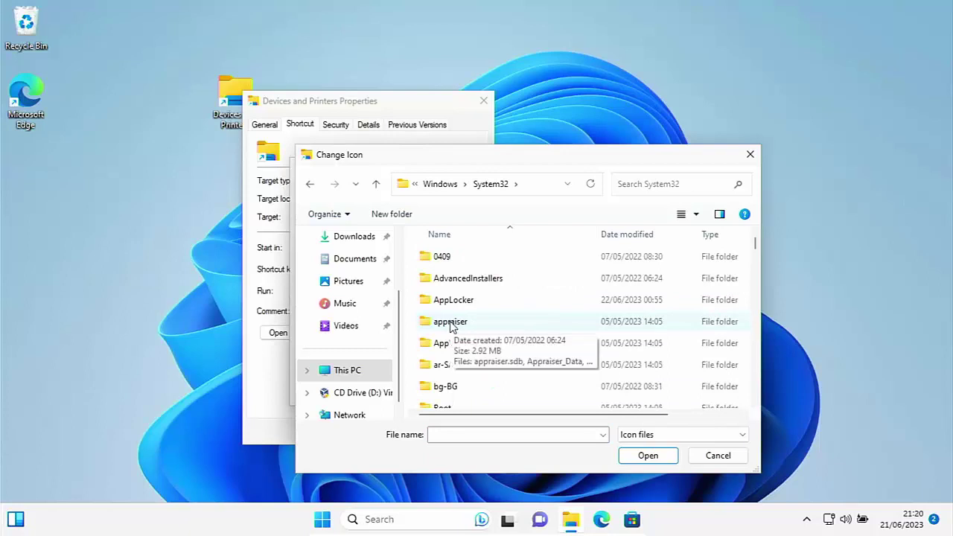
Jump to the System32 files starting with 's' and scroll toward shell32.dll
left_click(451, 326)
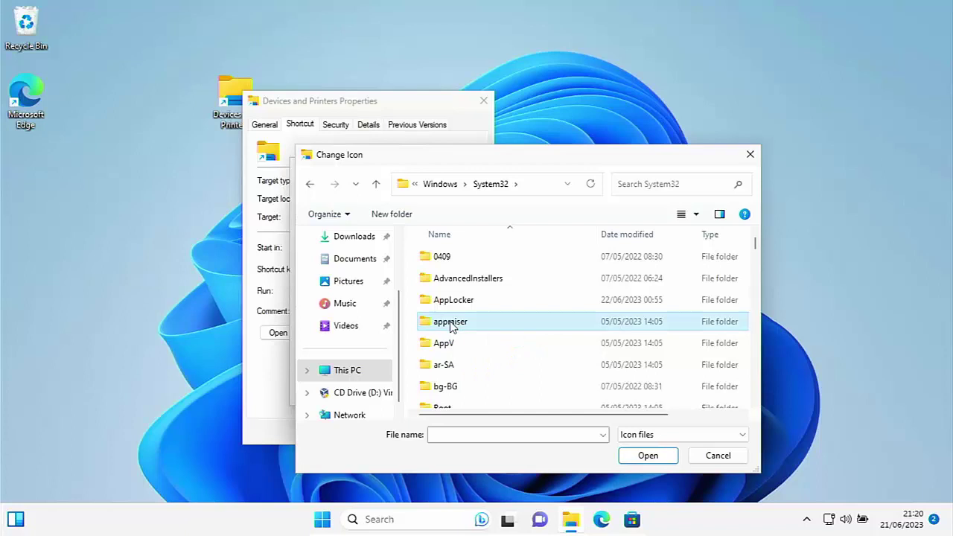
key("s")
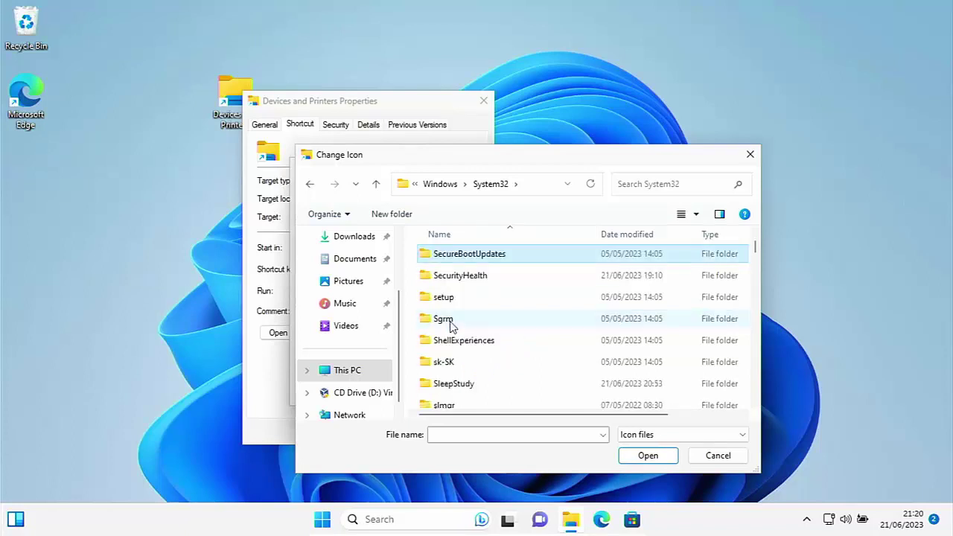
key("s")
key("s")
key("s")
key("s")
key("s")
key("s")
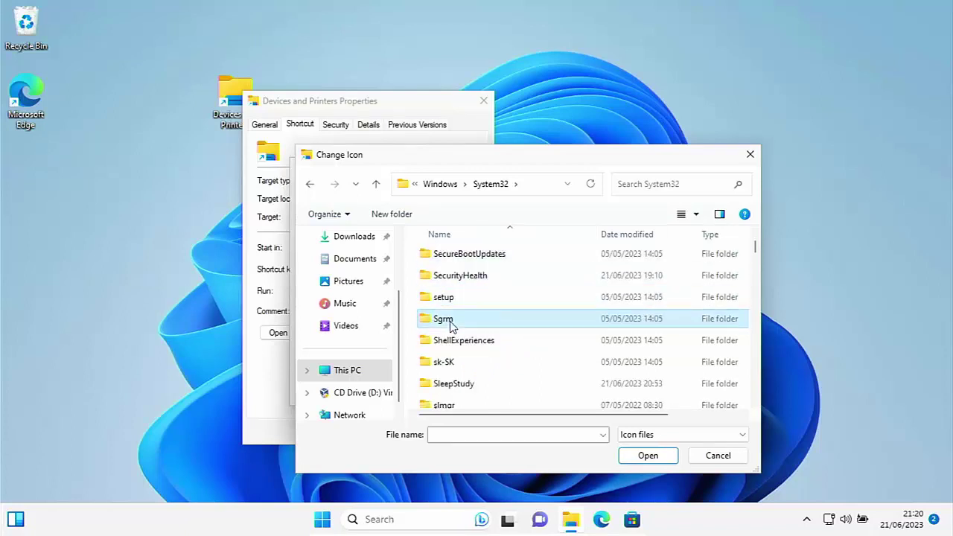
key("s")
key("s")
key("s")
key("s")
key("s")
key("s")
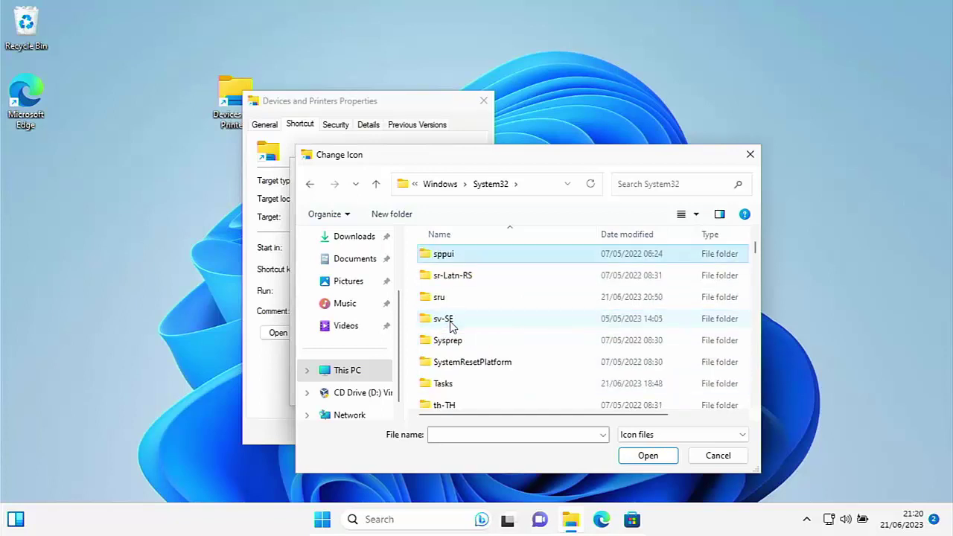
key("s")
key("s")
key("s")
key("s")
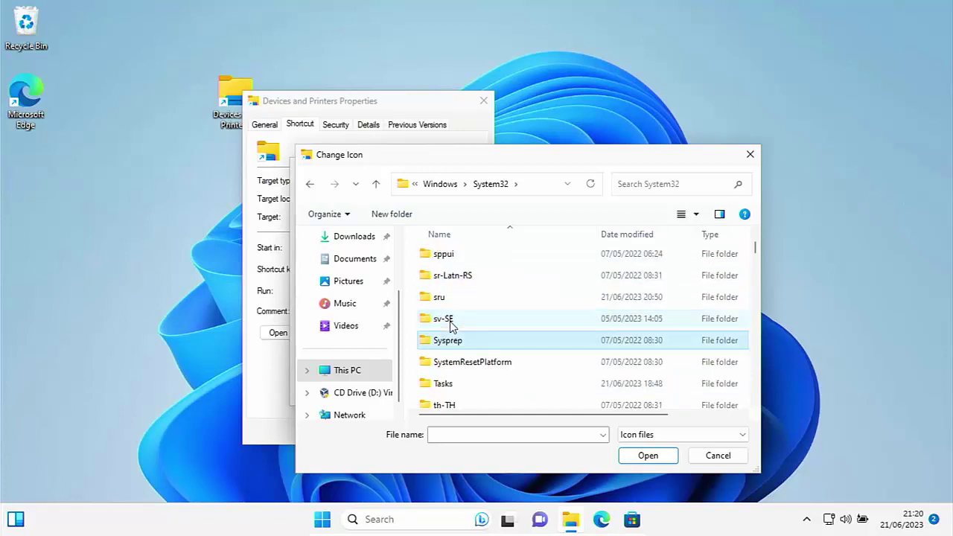
key("s")
key("s")
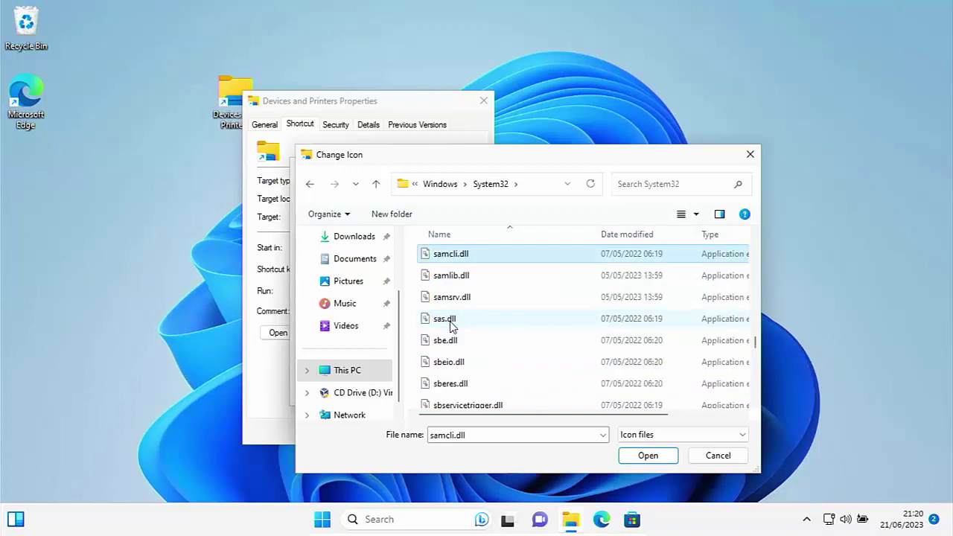
scroll(450, 328, "down", 6)
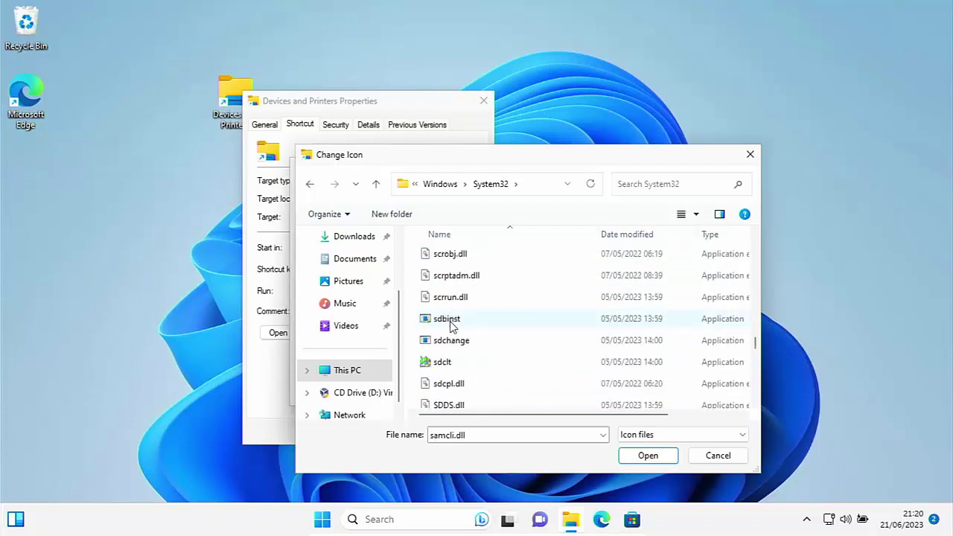
scroll(450, 325, "down", 1)
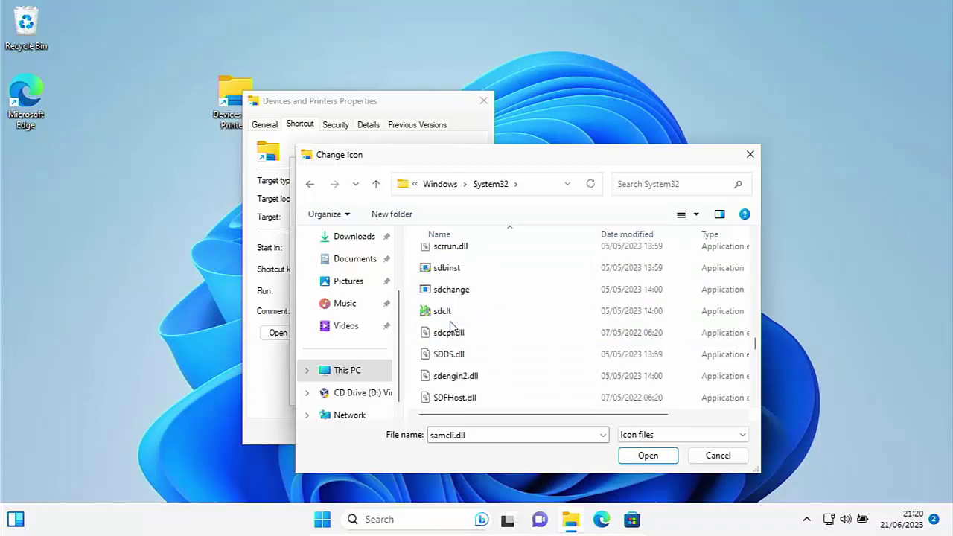
scroll(451, 325, "down", 3)
scroll(450, 325, "down", 1)
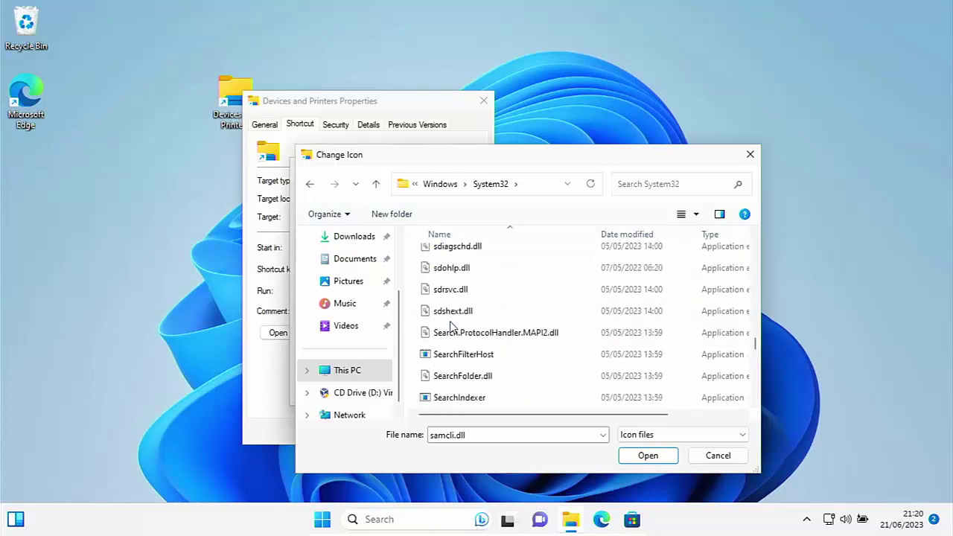
scroll(450, 326, "down", 3)
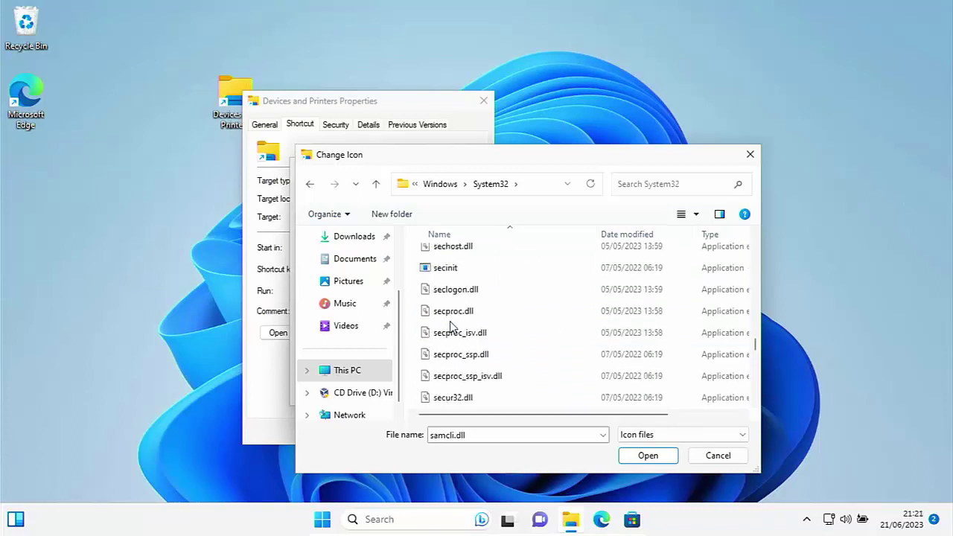
scroll(450, 321, "down", 2)
scroll(449, 320, "down", 1)
scroll(450, 325, "down", 10)
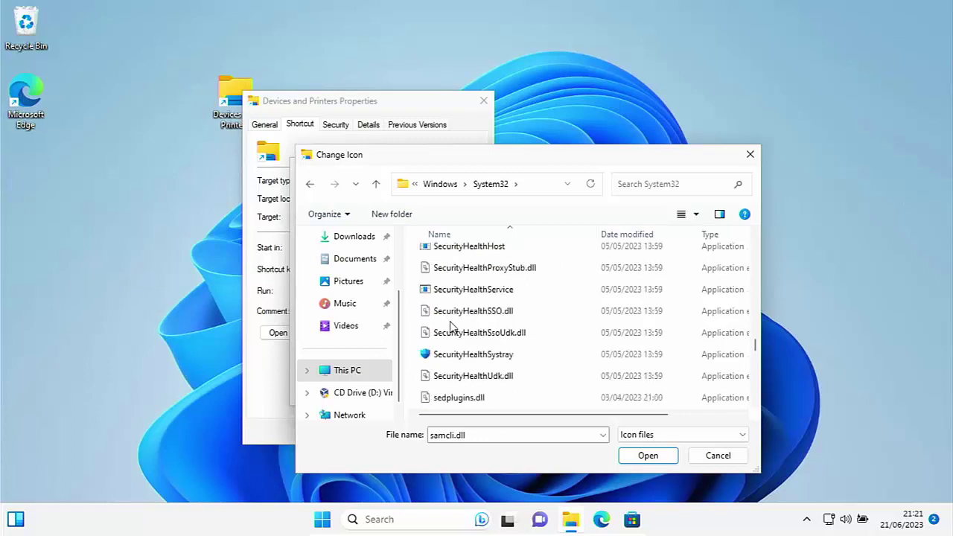
scroll(450, 325, "down", 1)
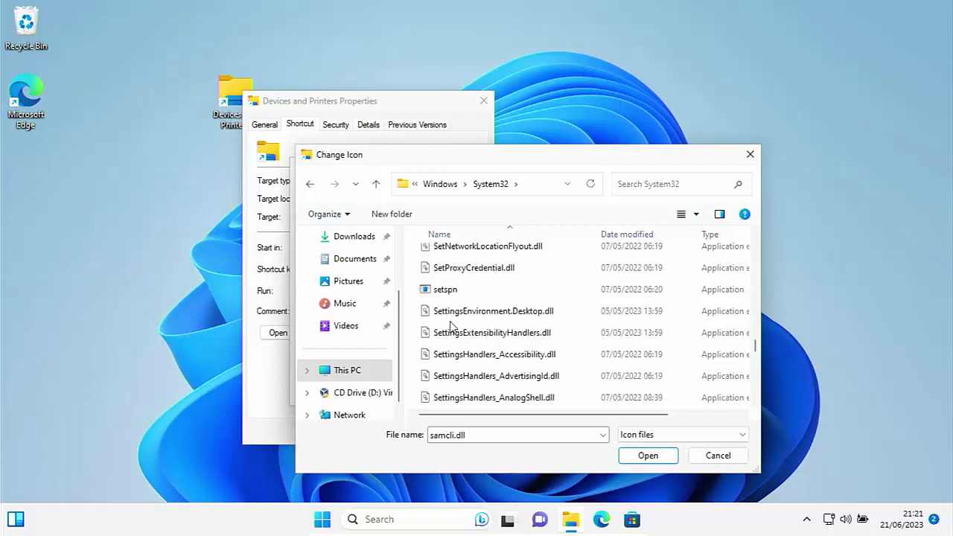
scroll(450, 325, "down", 10)
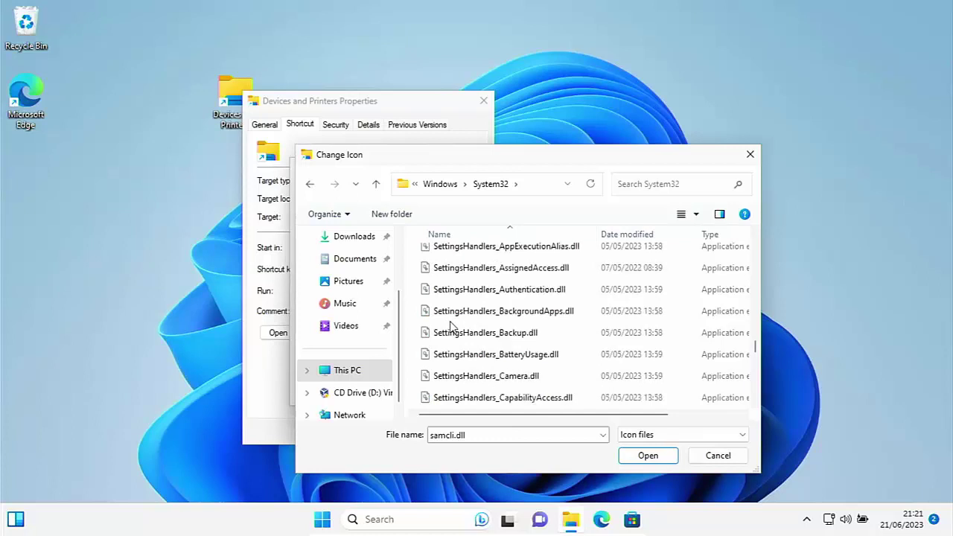
scroll(450, 325, "down", 10)
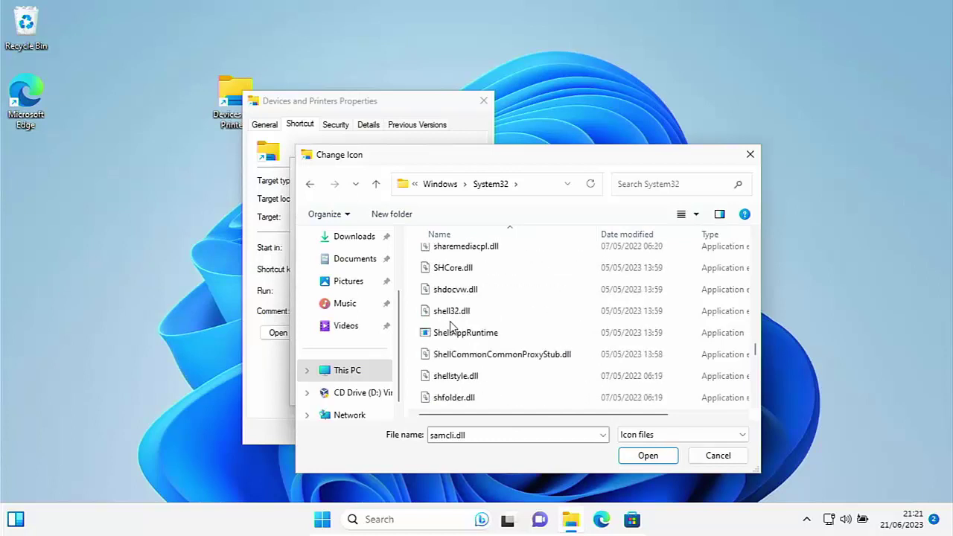
Load the shell32.dll icons, pick the printer icon, and apply it to the shortcut
double_click(453, 311)
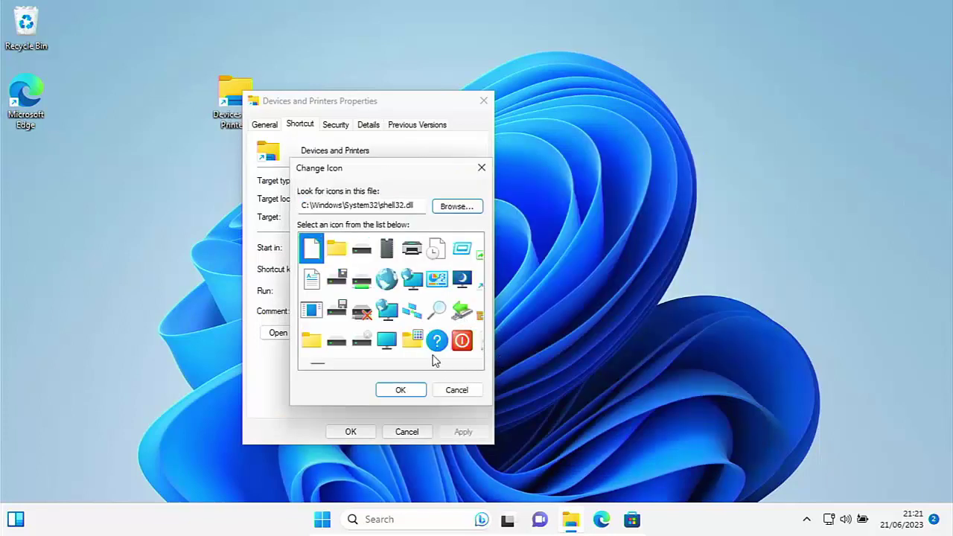
left_click(477, 365)
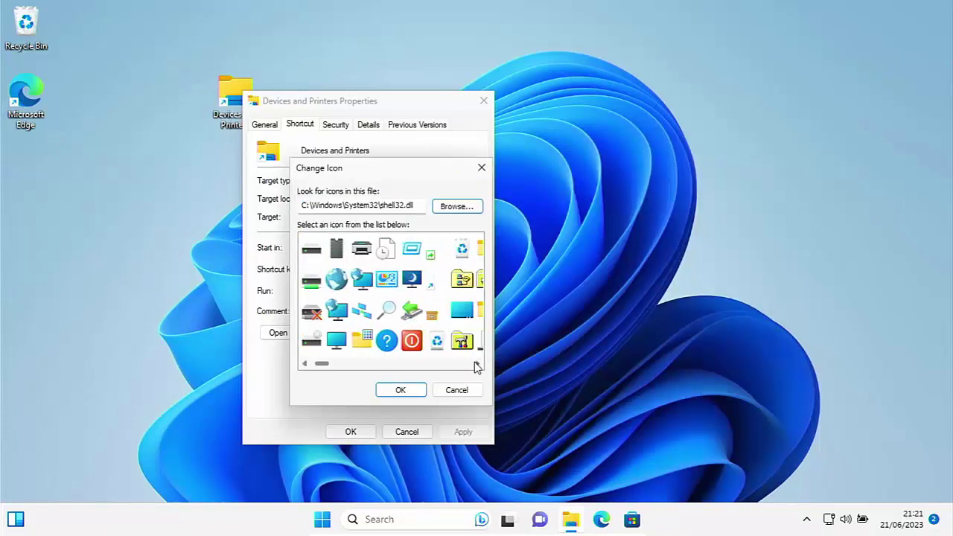
left_click_drag(477, 365, 475, 365)
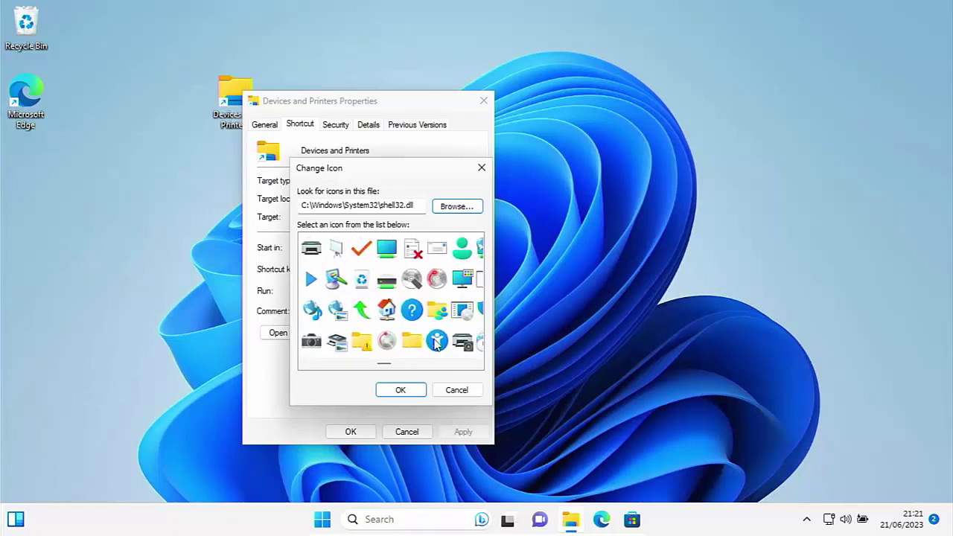
left_click(478, 365)
left_click(478, 364)
left_click(477, 364)
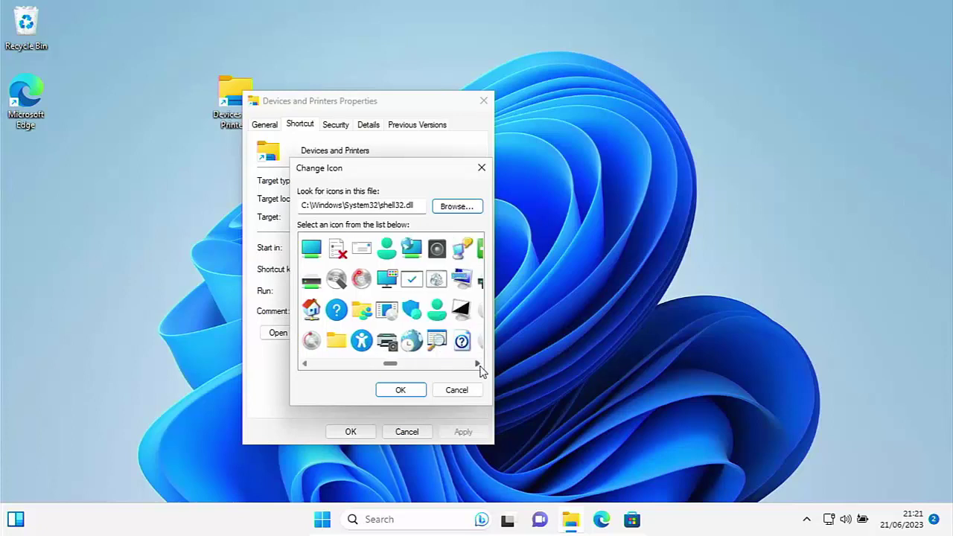
double_click(386, 343)
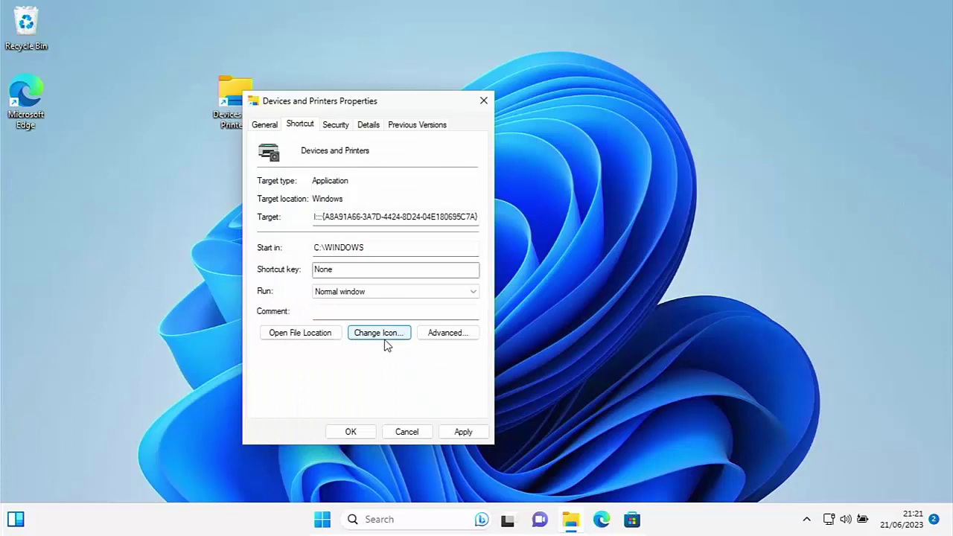
left_click(464, 432)
Confirm the shortcut's Properties with OK, then launch Devices and Printers from the desktop shortcut
left_click(368, 435)
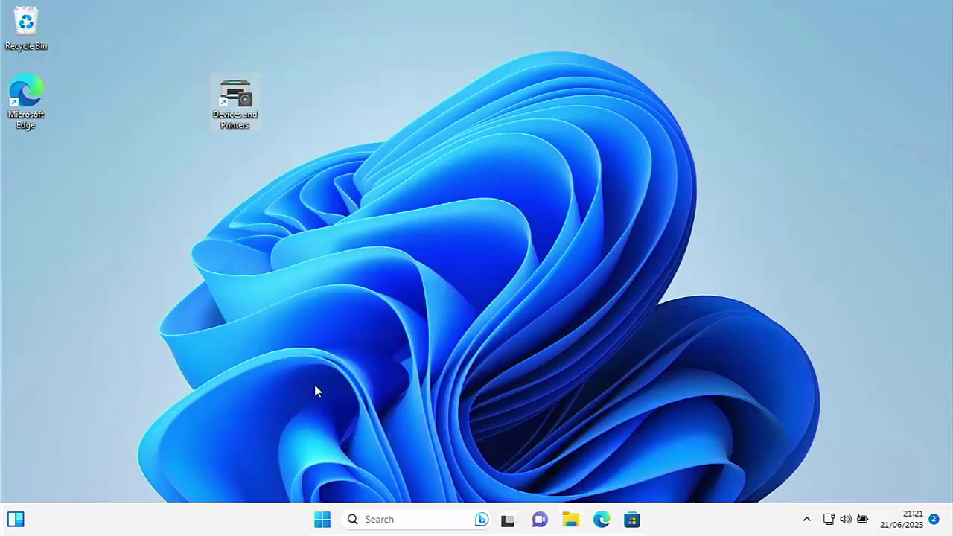
double_click(230, 107)
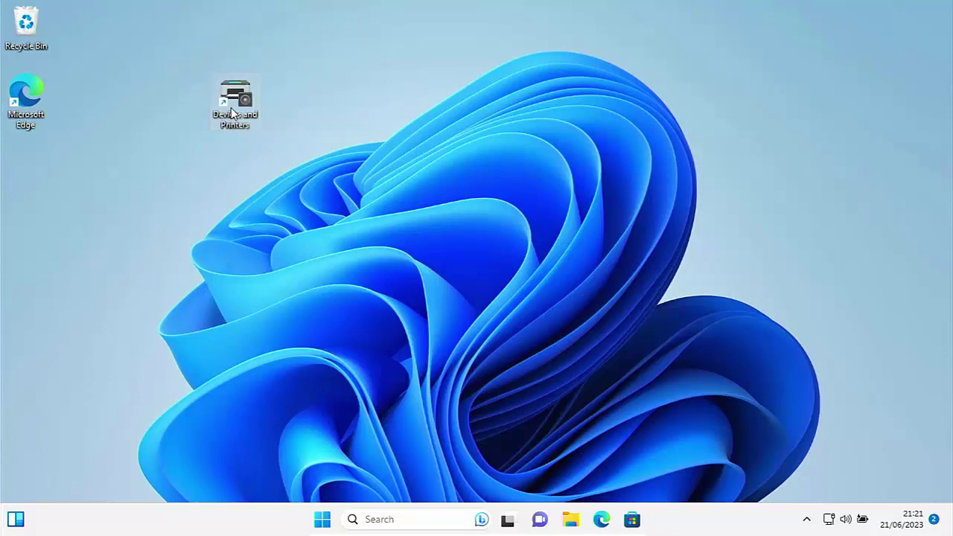